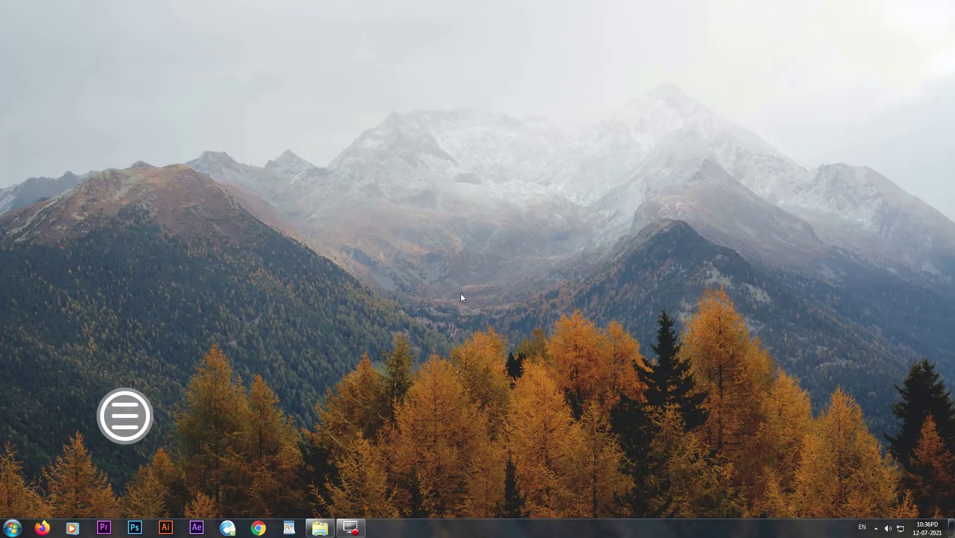
Step: Launch Firefox and load kakasoft.com
left_click(42, 527)
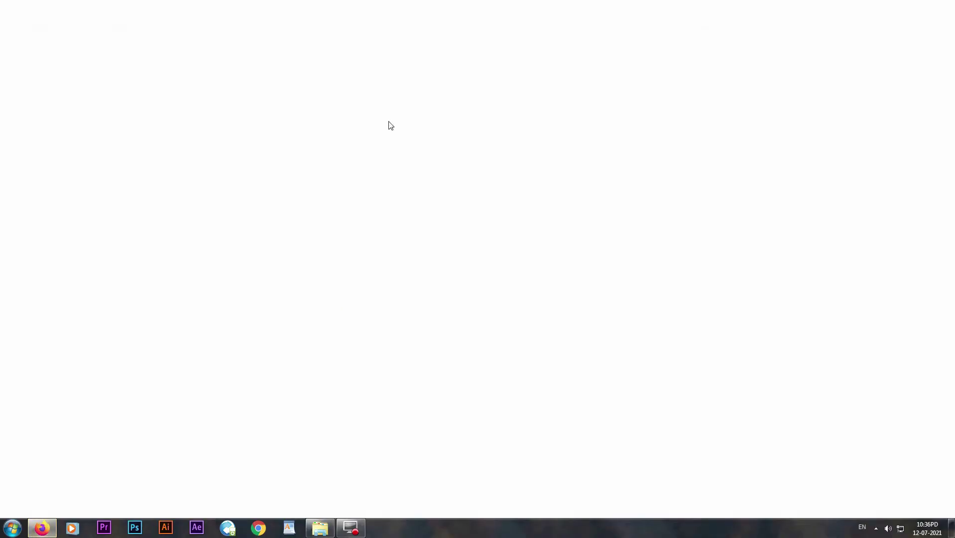
left_click(360, 34)
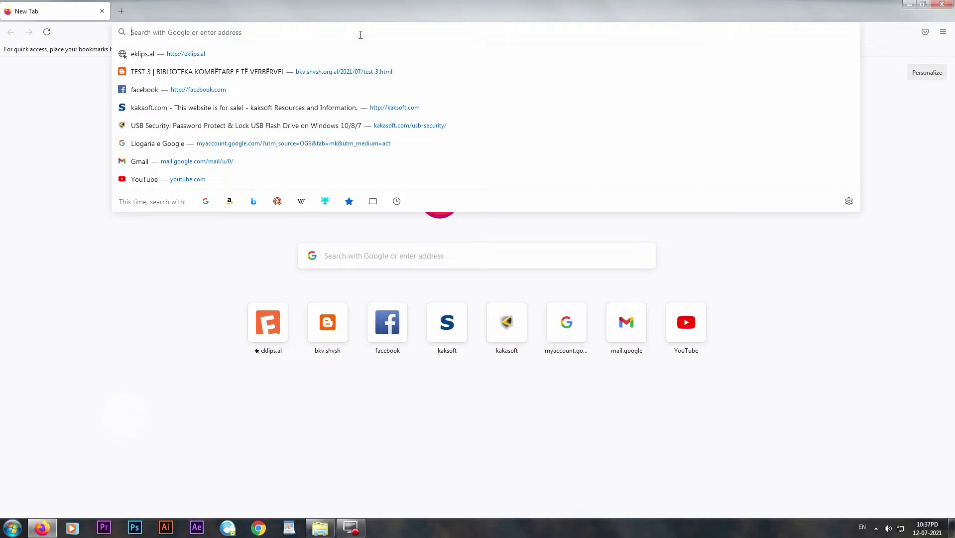
type("kaka")
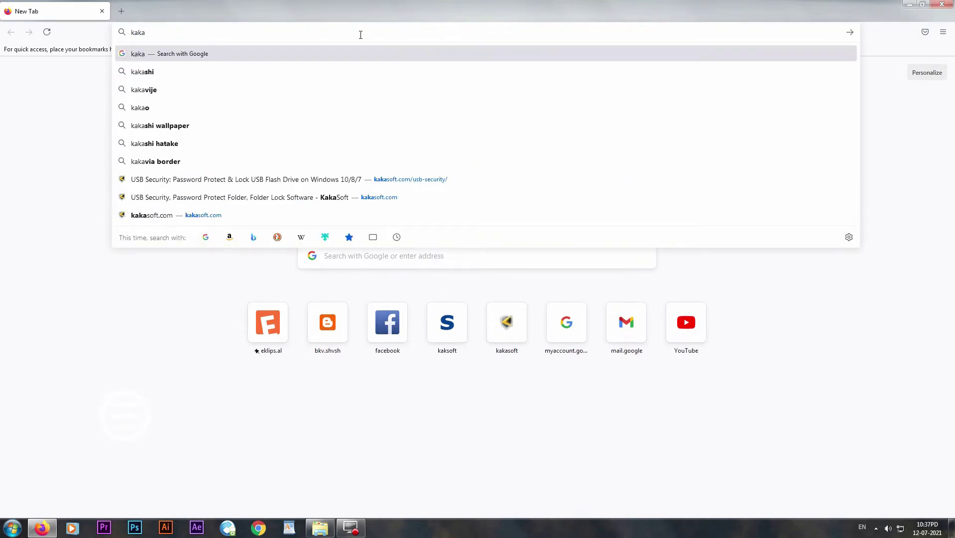
type("sof")
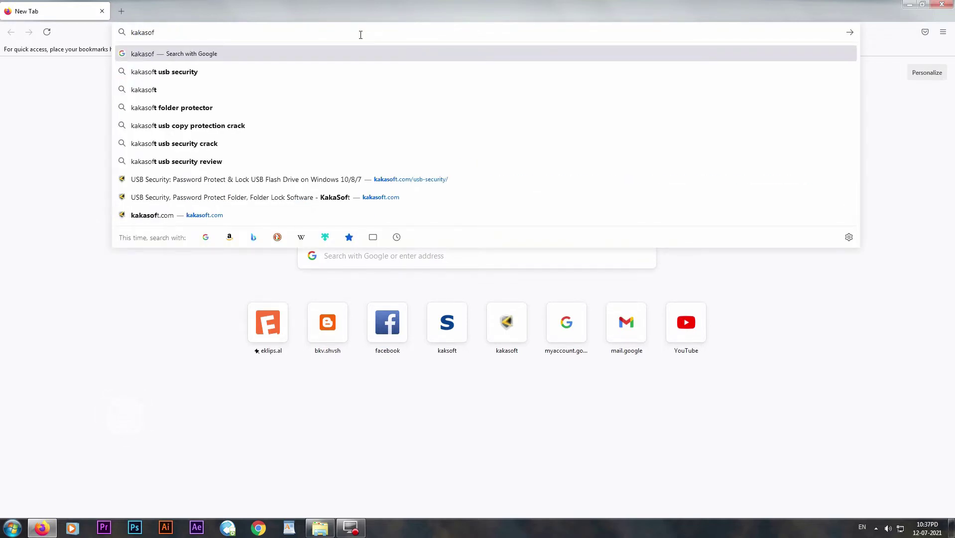
type("t.com")
key("Return")
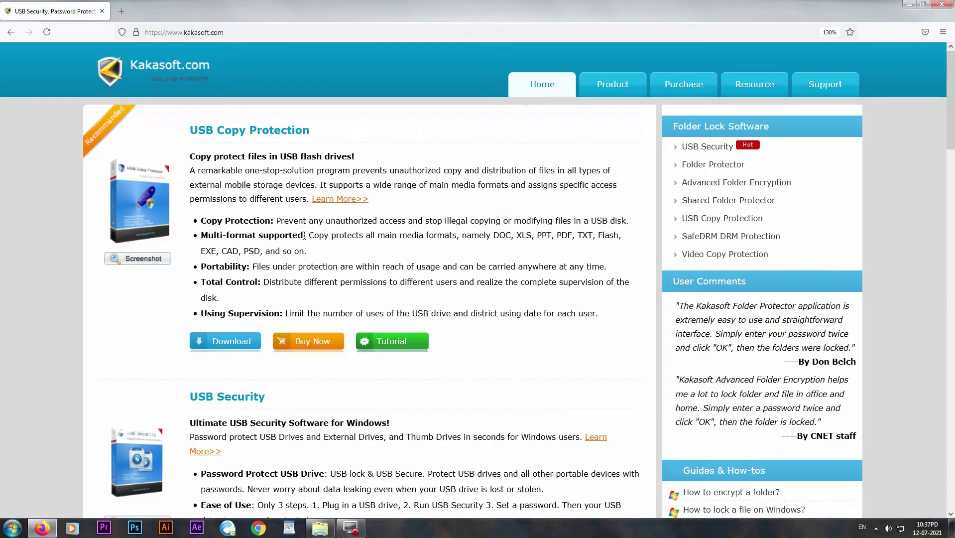
Step: Download USBSecurity.exe from the USB Security page, run the installer, and close Firefox
left_click(243, 402)
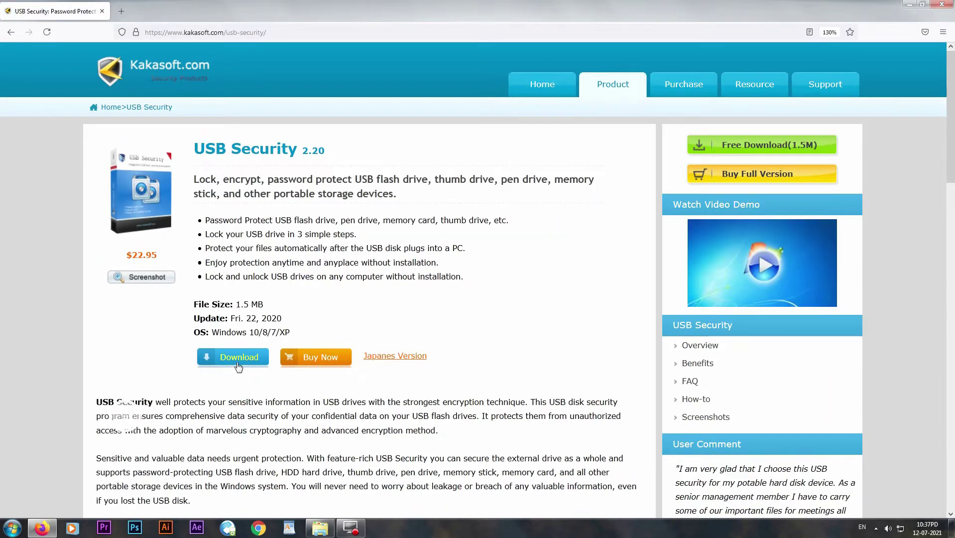
left_click(238, 366)
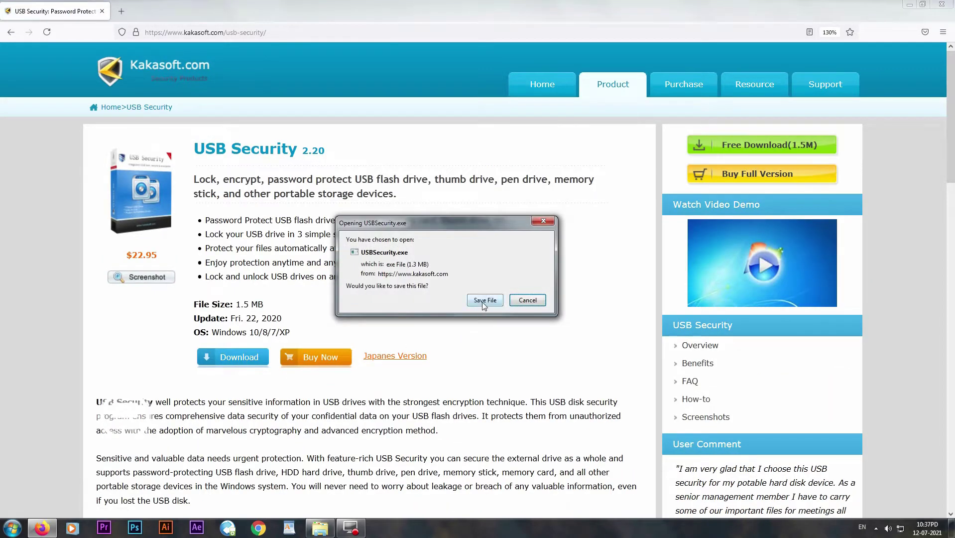
left_click(482, 300)
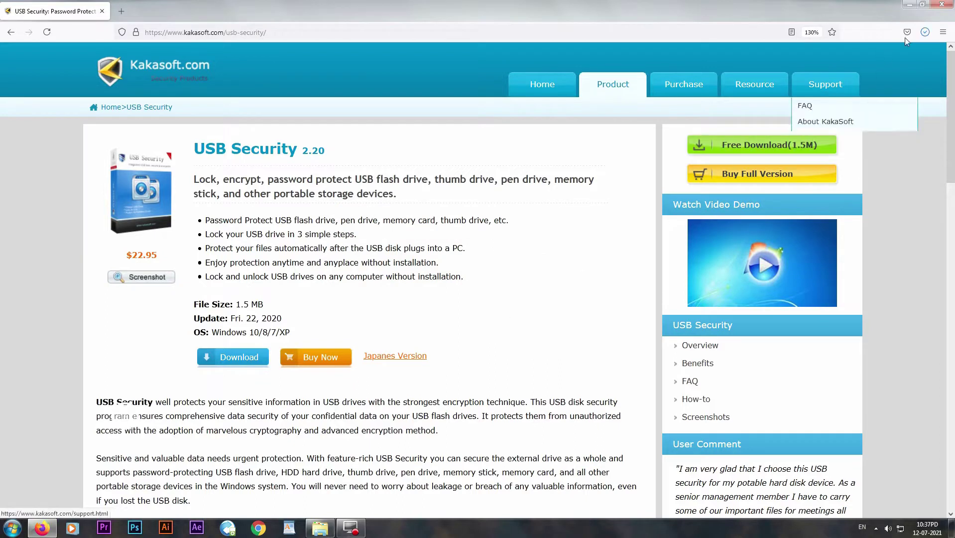
left_click(925, 32)
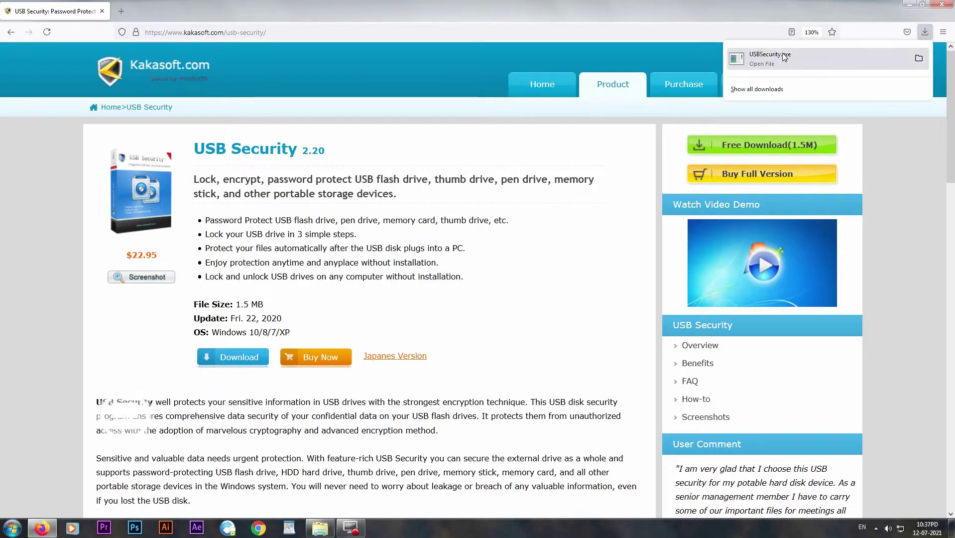
left_click(800, 58)
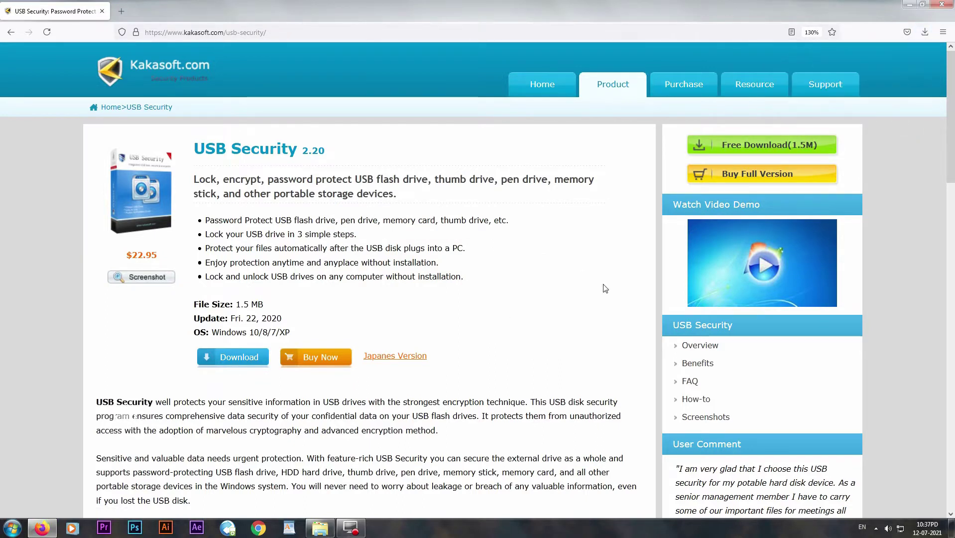
left_click(499, 274)
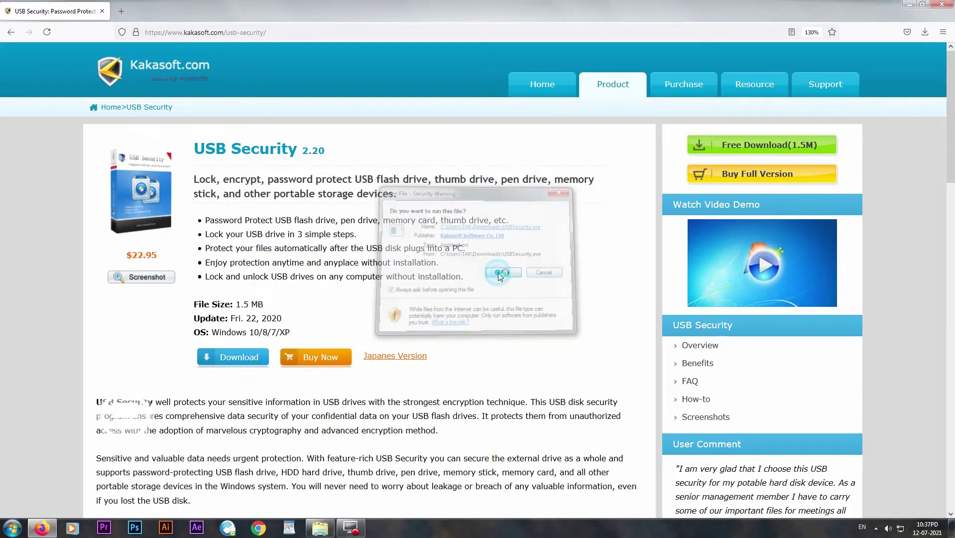
left_click(944, 6)
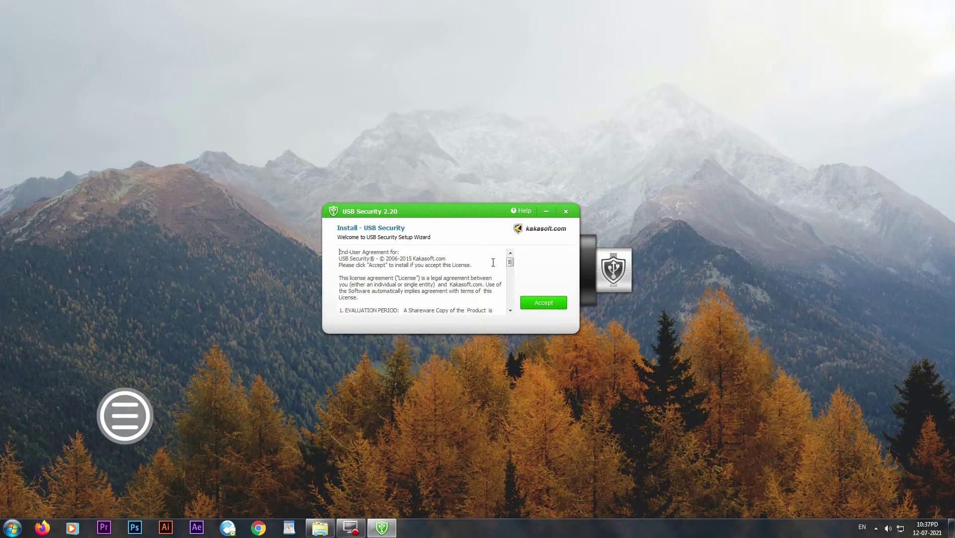
Step: Accept the USB Security 2.20 license and install it onto the I:\ portable drive
scroll(493, 263, "down", 10)
left_click(543, 302)
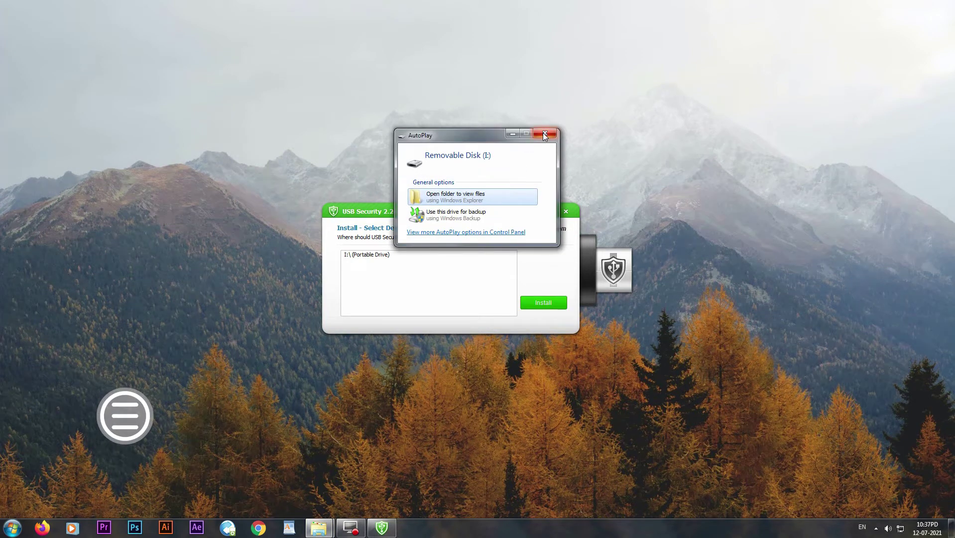
left_click(544, 134)
left_click(377, 255)
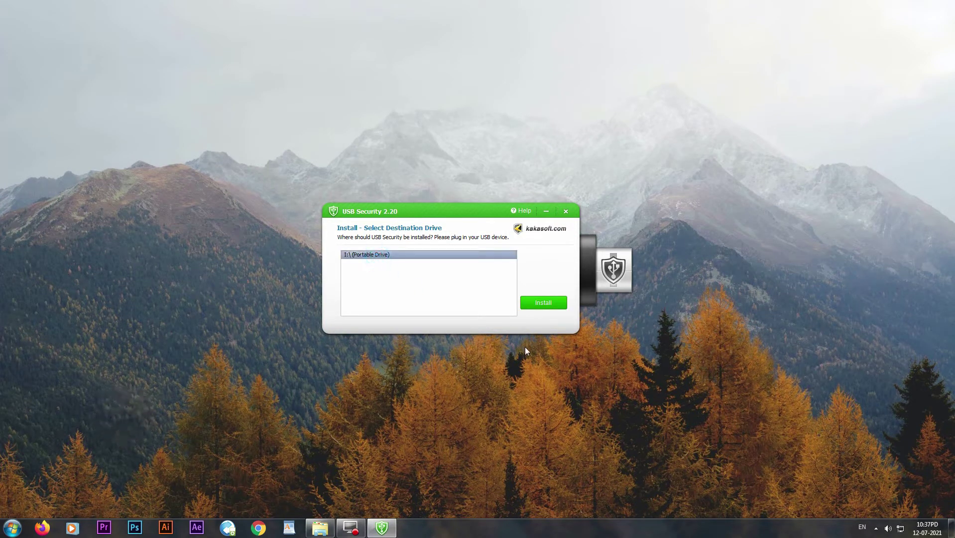
left_click(543, 304)
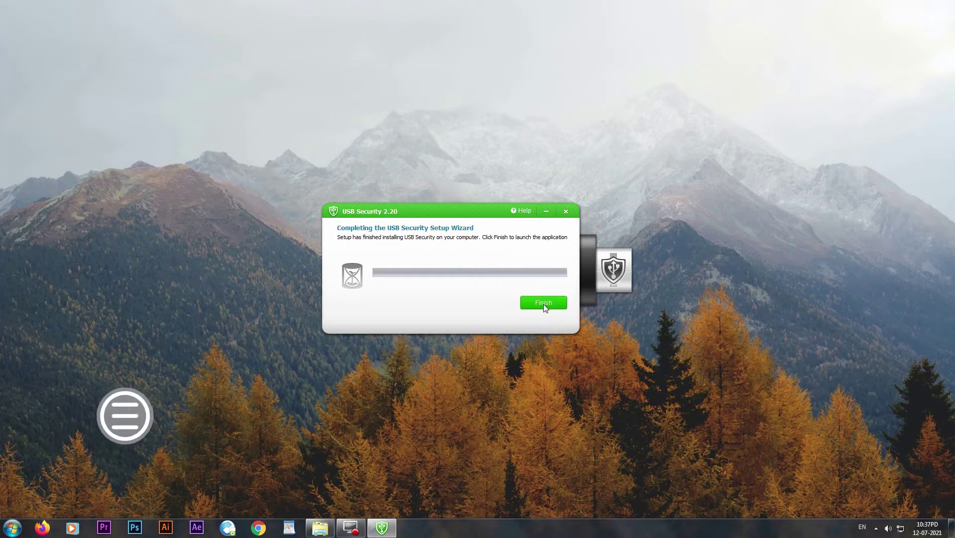
left_click(547, 303)
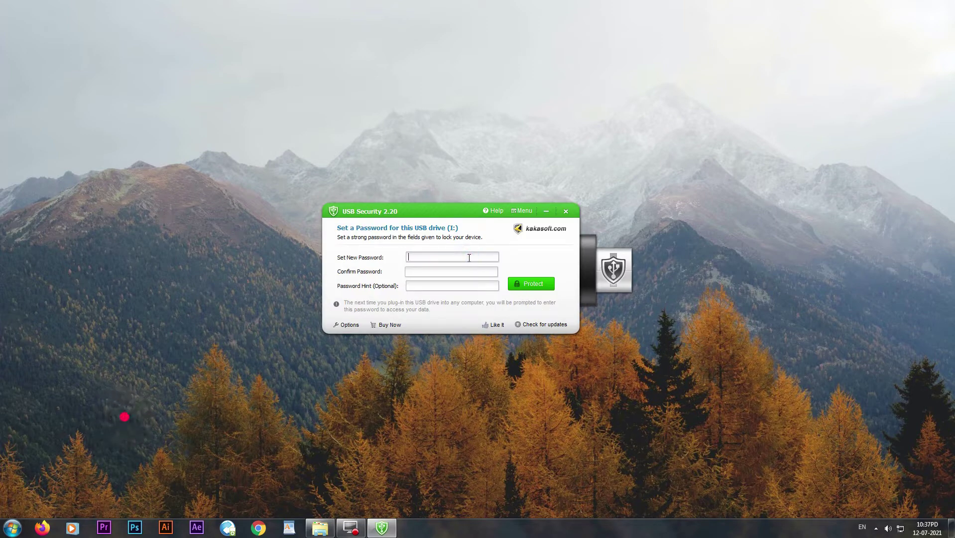
Step: Set and confirm a new drive password, protect drive I:, then exit USB Security
type("1234")
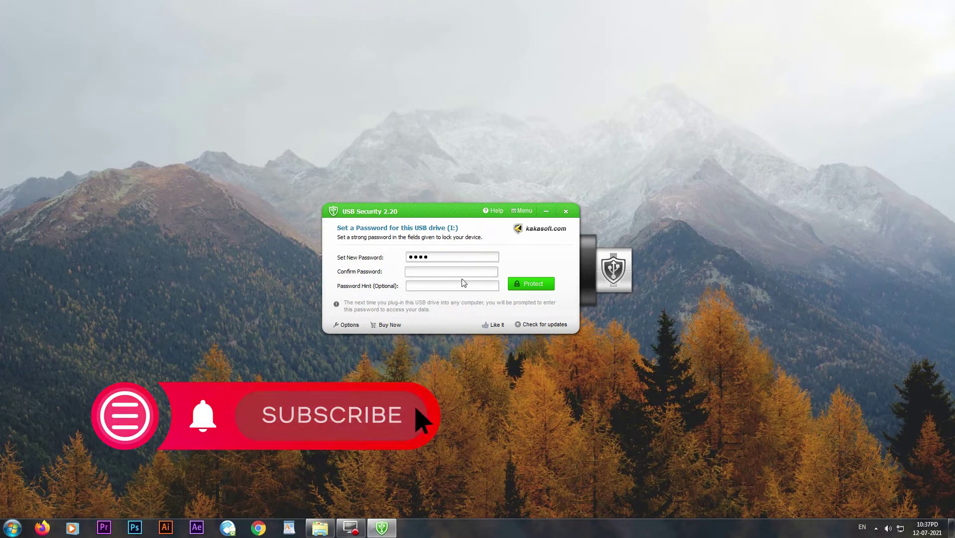
left_click(464, 271)
type("1")
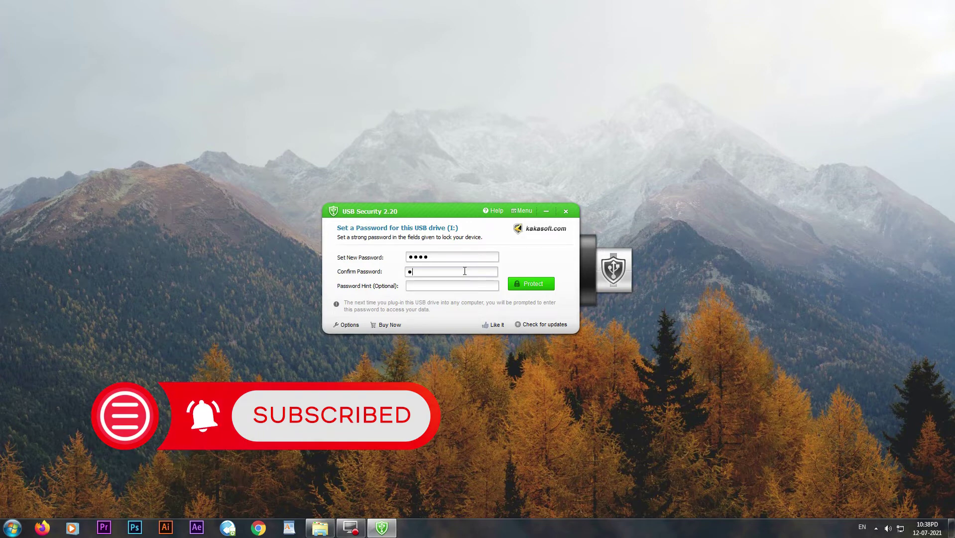
type("234")
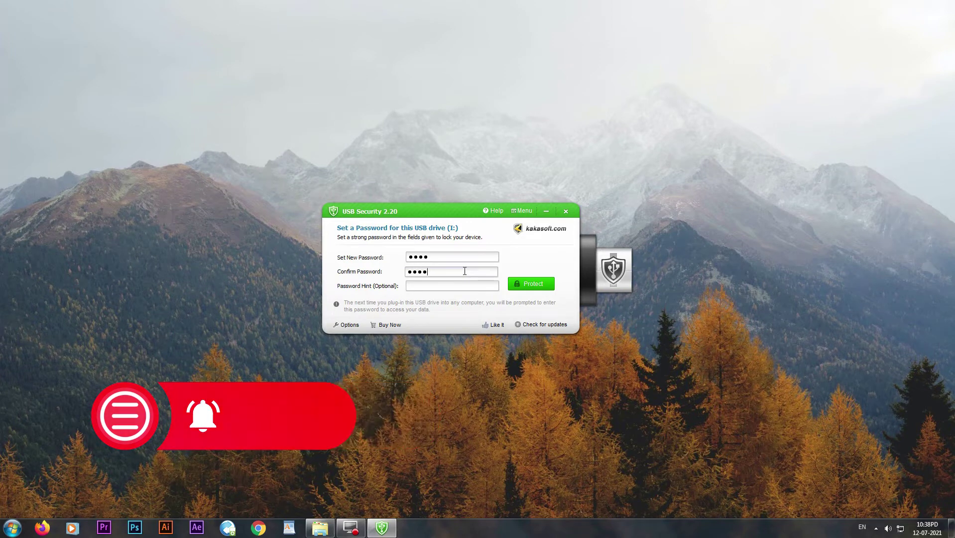
left_click(460, 288)
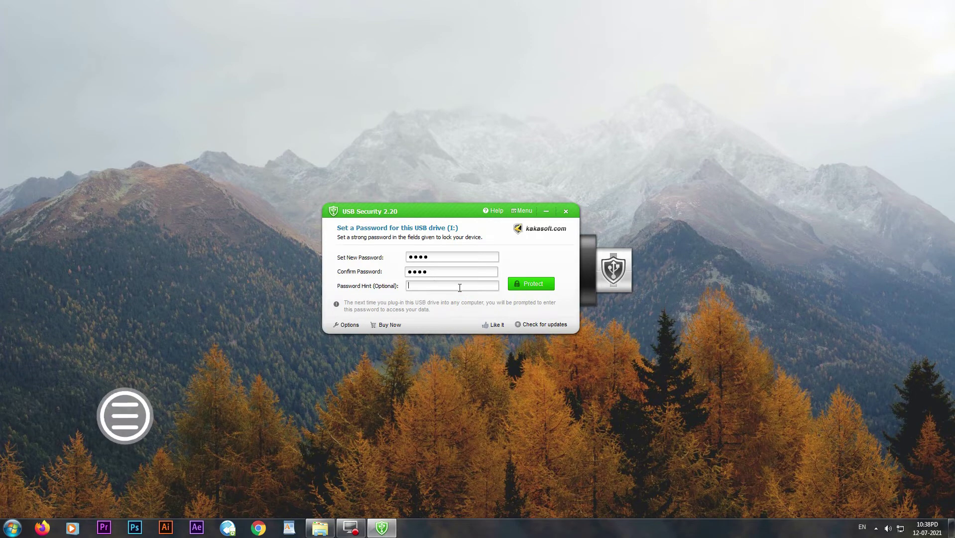
left_click(532, 286)
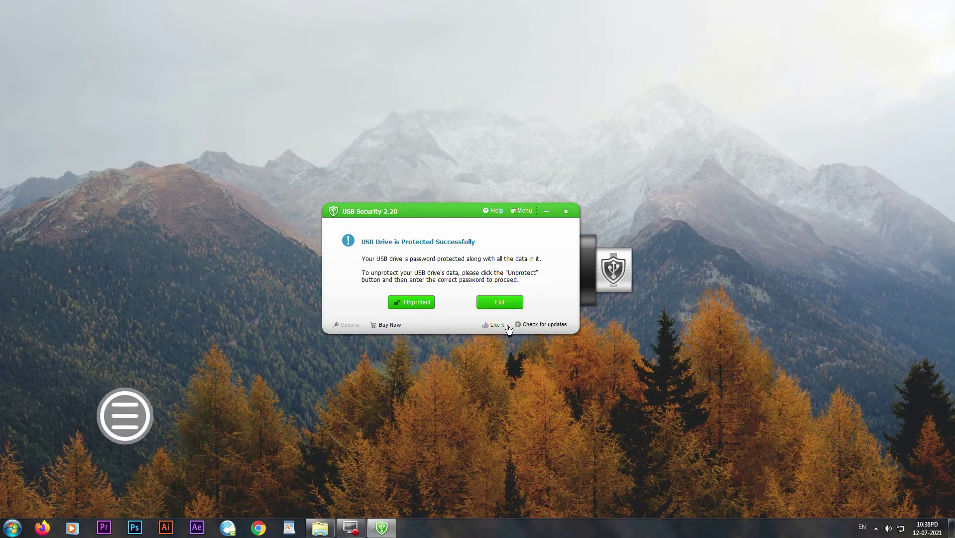
left_click(502, 302)
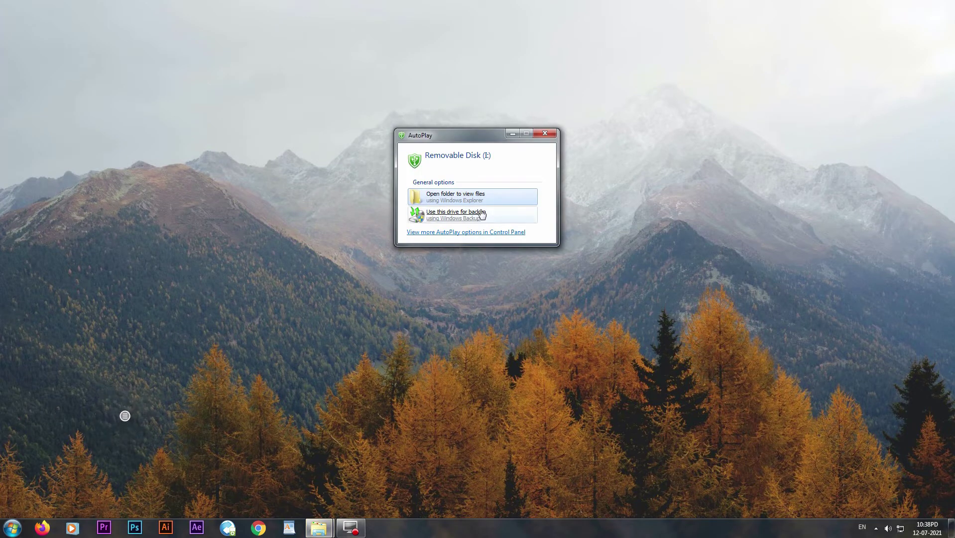
Step: Open Removable Disk (I:) from AutoPlay and centre its Explorer window
left_click(469, 197)
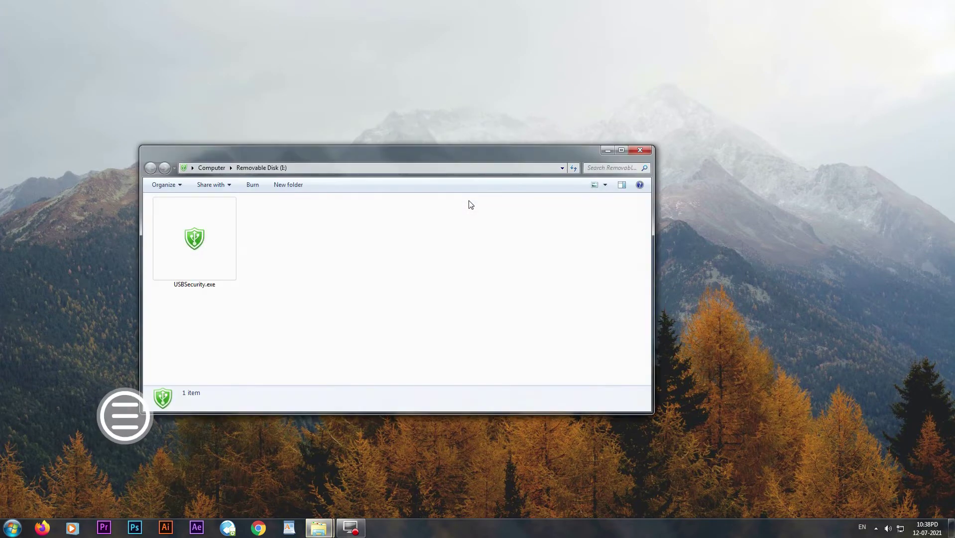
left_click_drag(416, 154, 509, 168)
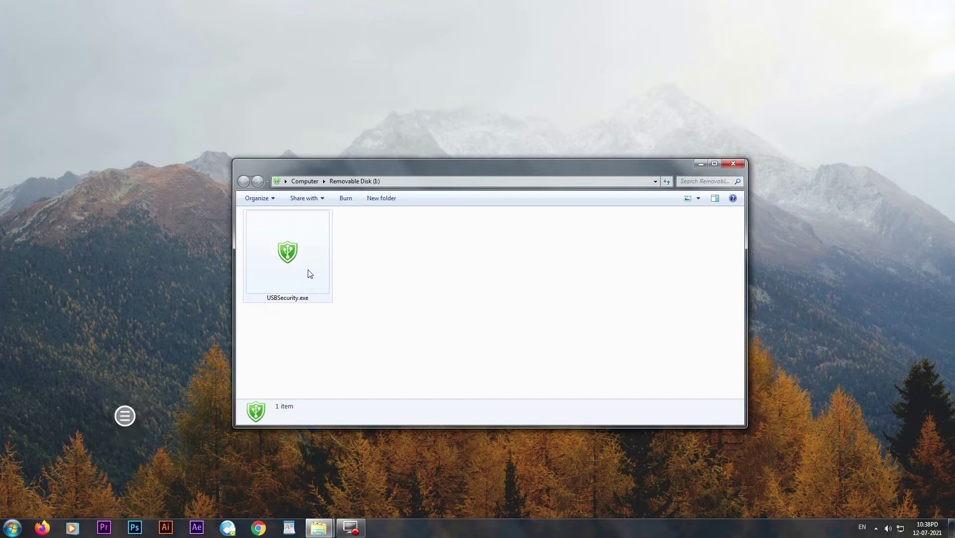
Step: Run USBSecurity.exe from drive I:, enter the password, and open the data as virtual drive Z:
double_click(295, 254)
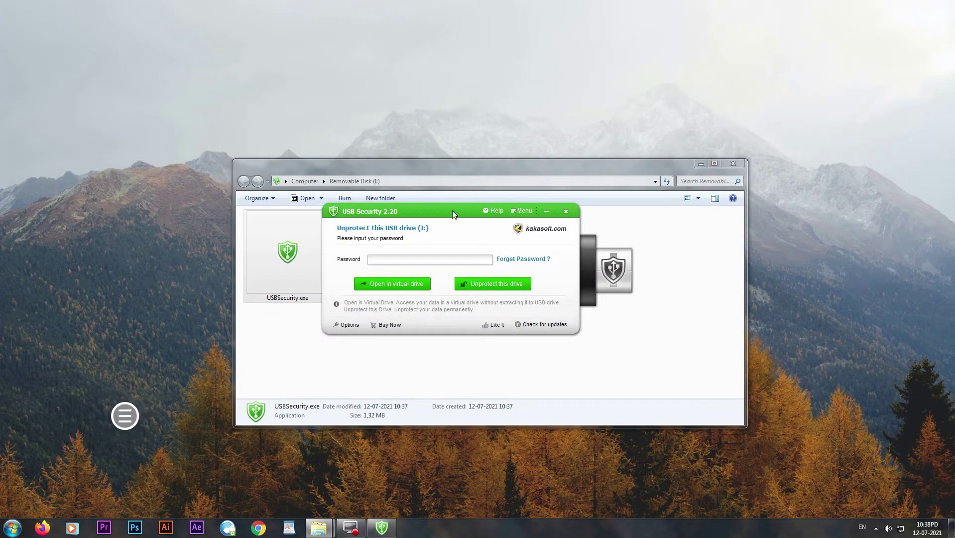
left_click_drag(453, 211, 514, 209)
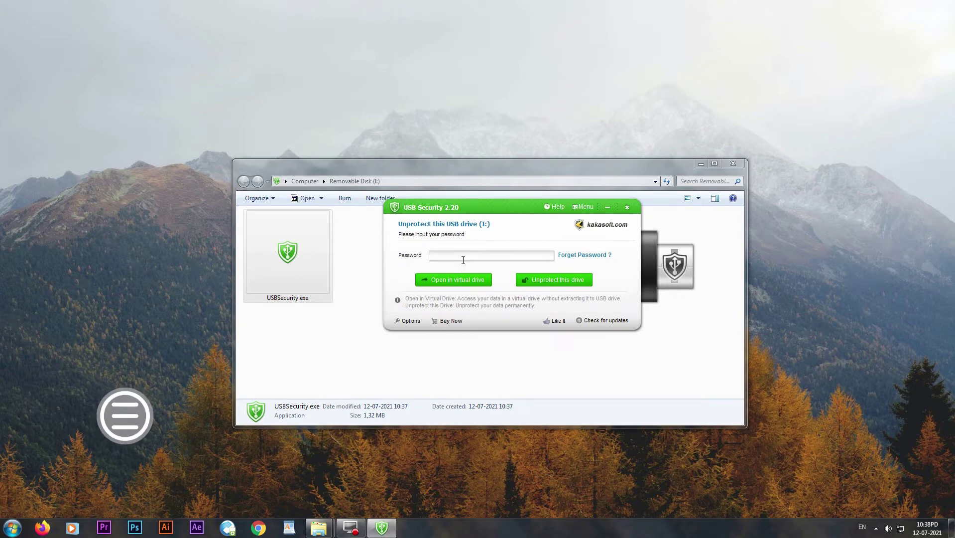
type("1")
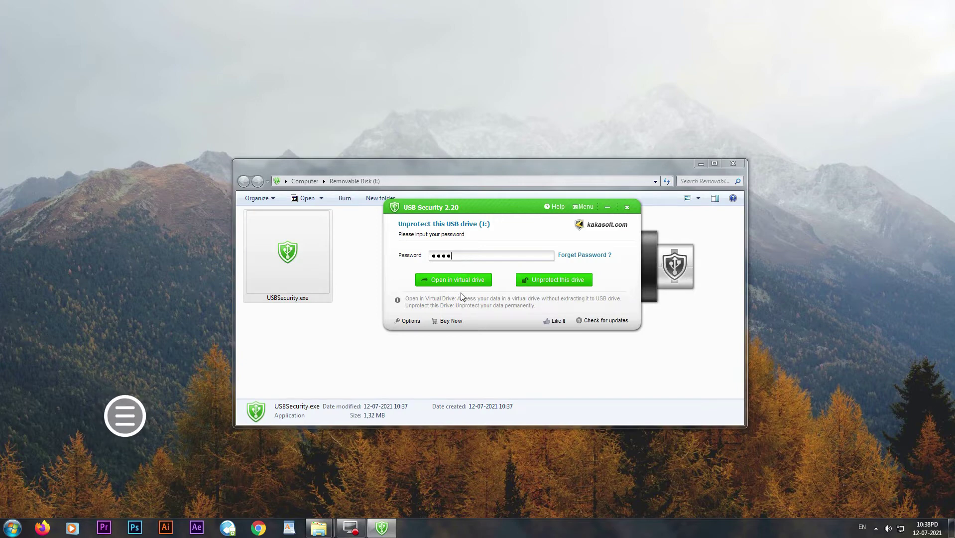
left_click(459, 282)
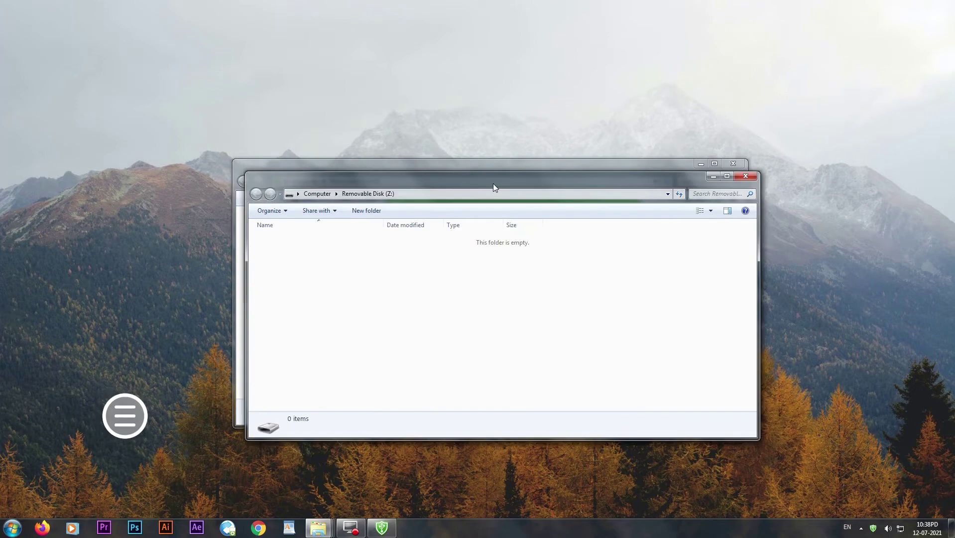
left_click_drag(492, 180, 517, 149)
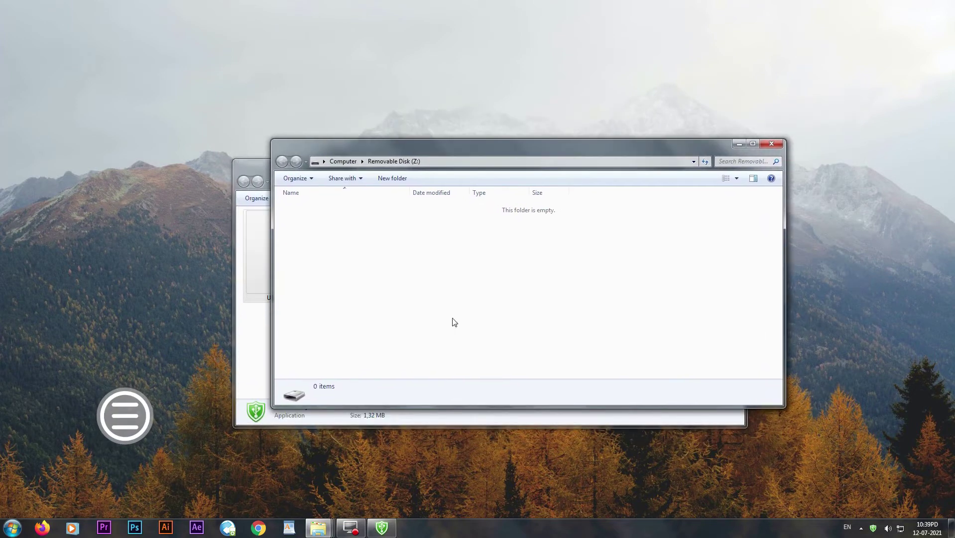
Step: Copy the four pexels JPEGs from New folder (3) into Removable Disk (Z:)
left_click(318, 528)
left_click(195, 466)
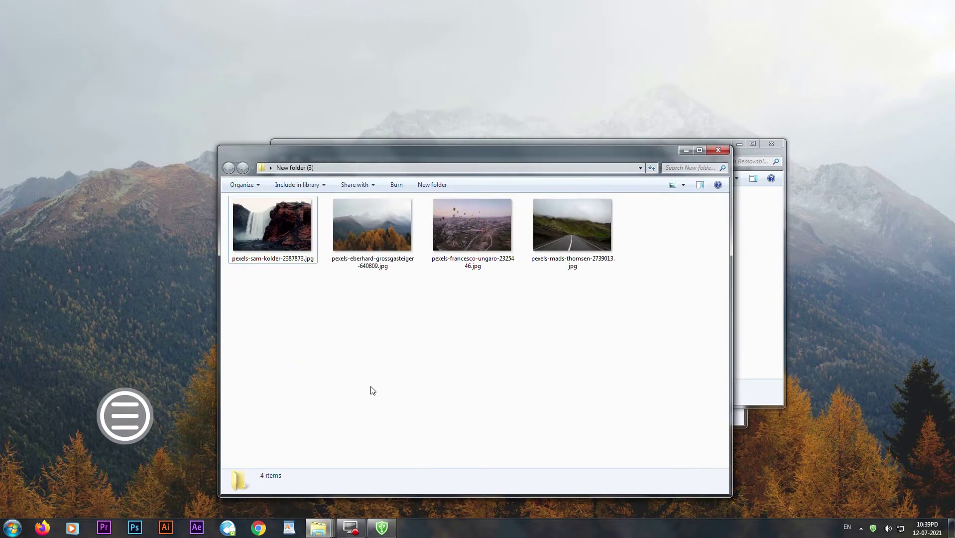
left_click_drag(613, 331, 253, 200)
left_click_drag(454, 160, 546, 344)
left_click_drag(407, 436, 424, 275)
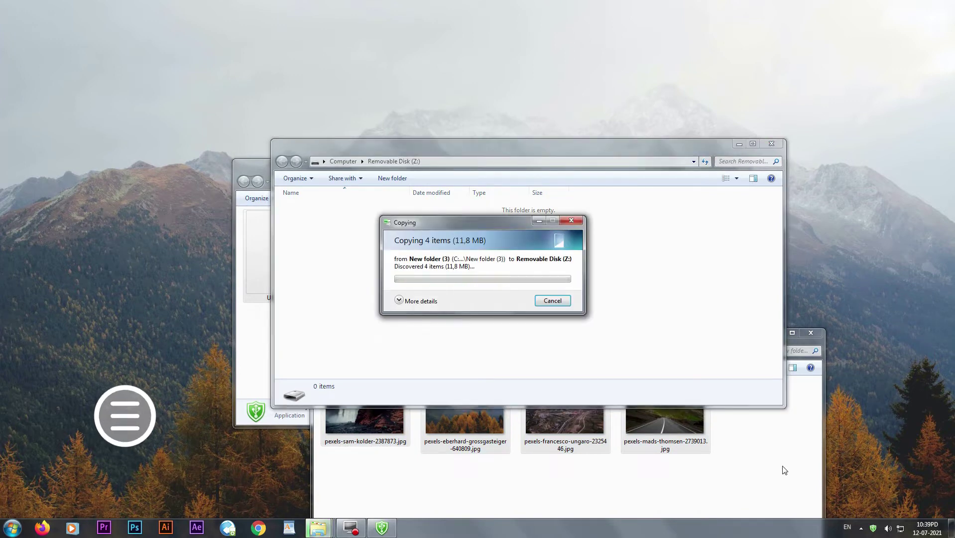
left_click(775, 339)
left_click(774, 333)
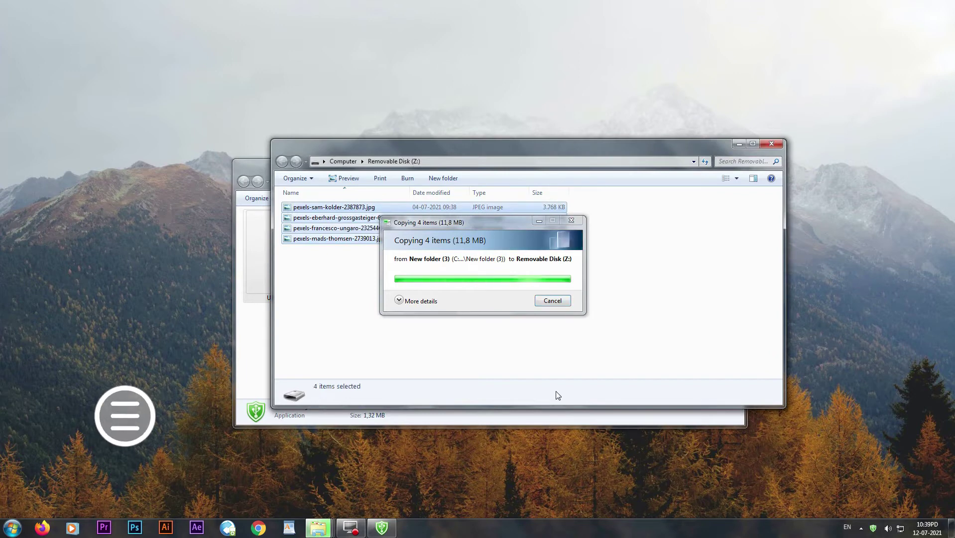
left_click(559, 356)
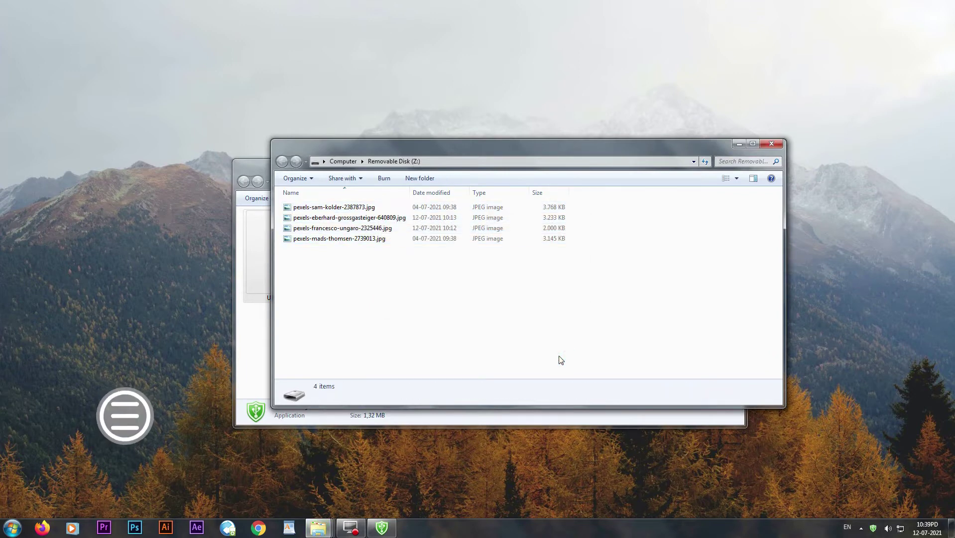
scroll(563, 354, "up", 3, "ctrl")
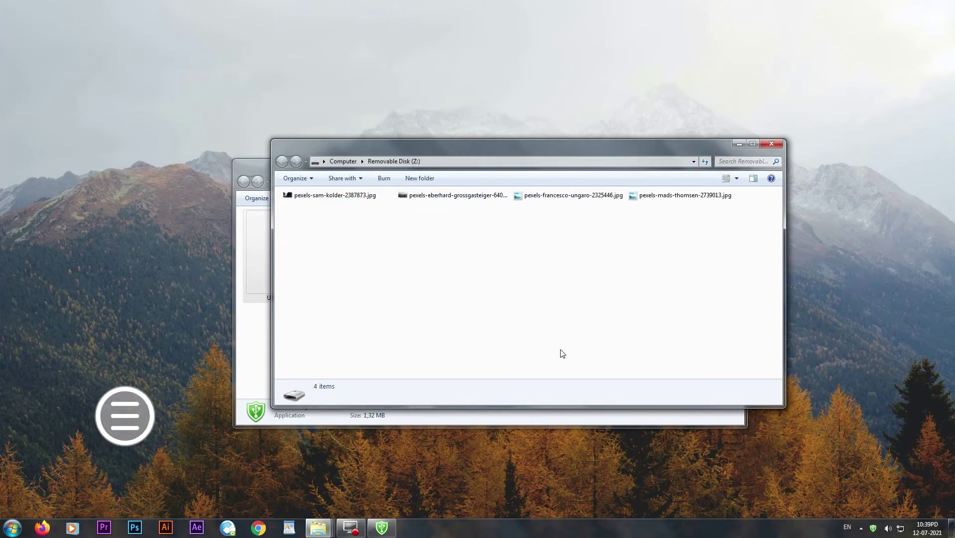
Step: Close the Z: window and confirm Done, leaving only USBSecurity.exe on drive I:
left_click(772, 144)
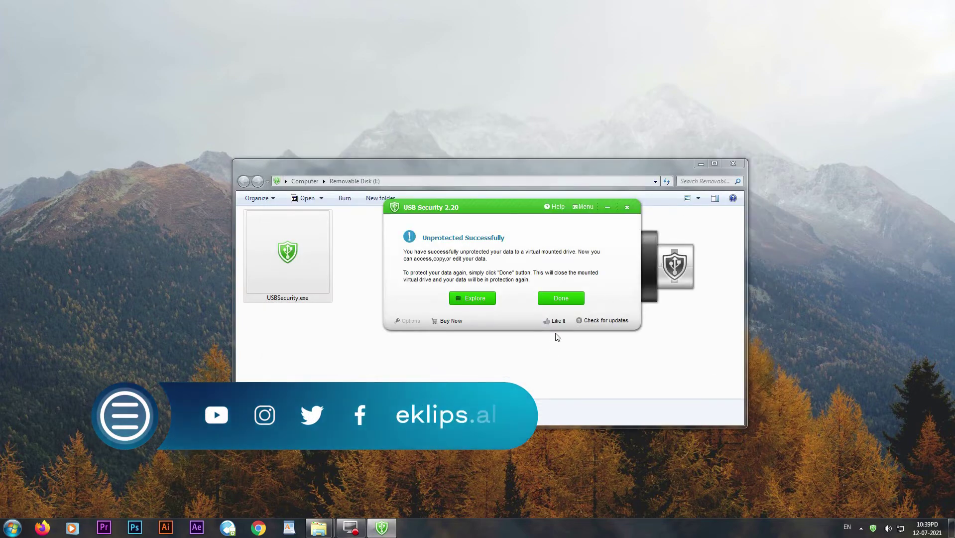
left_click(559, 298)
left_click(531, 342)
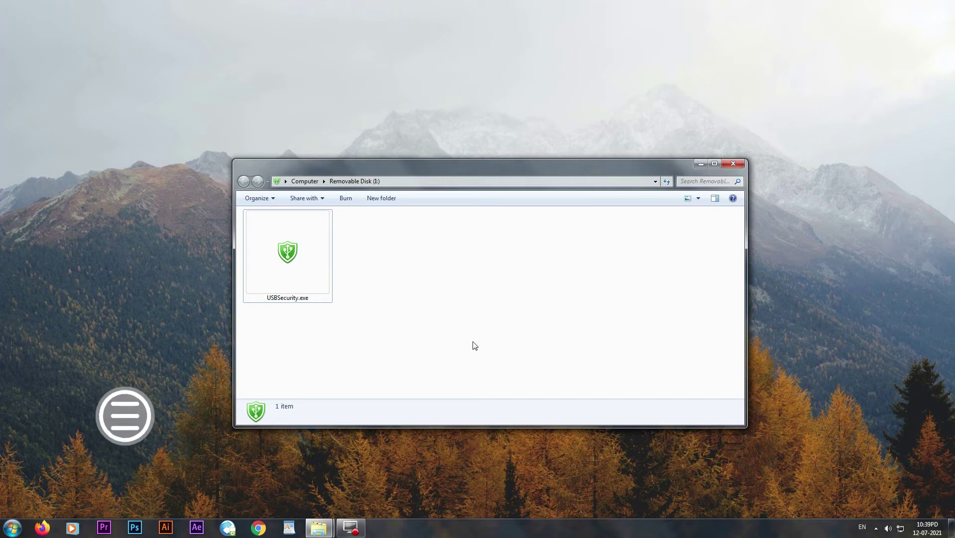
double_click(296, 274)
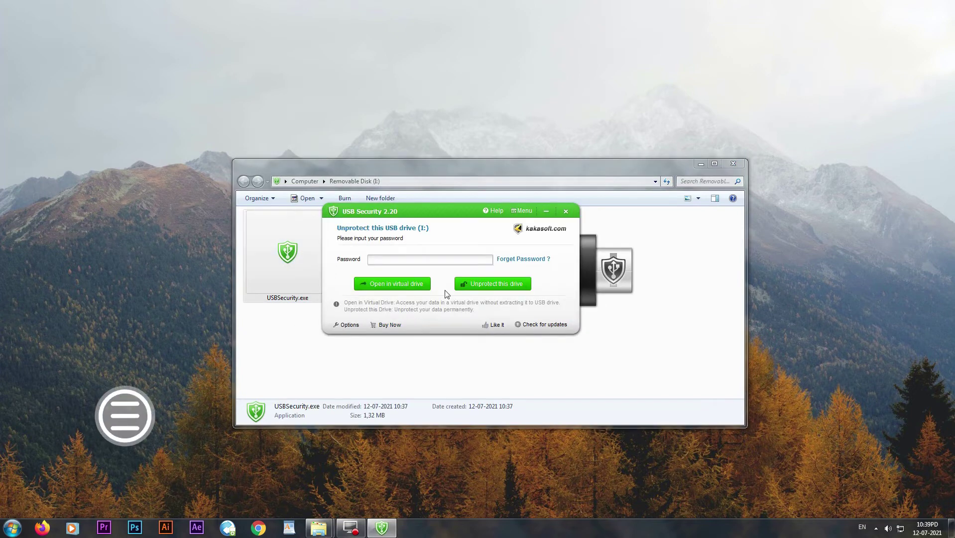
left_click(444, 261)
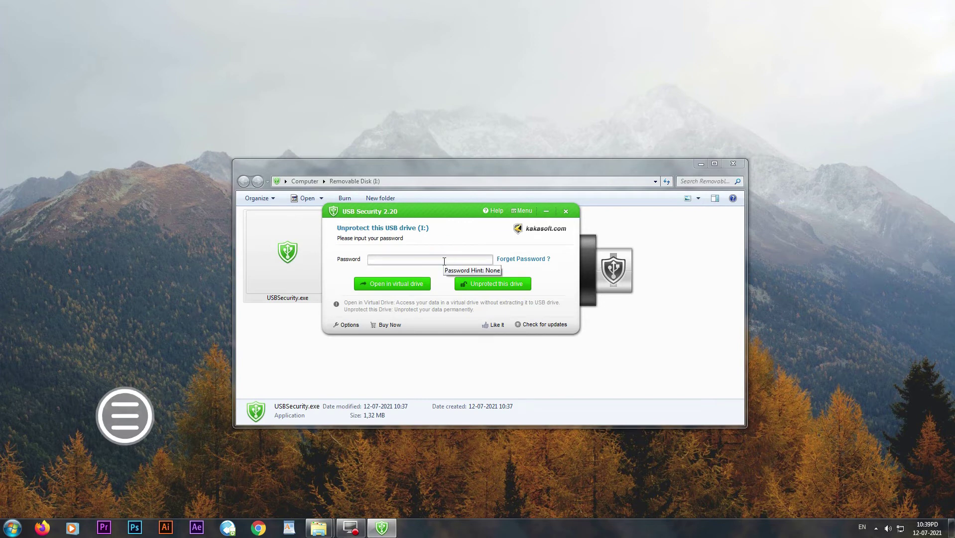
type("12")
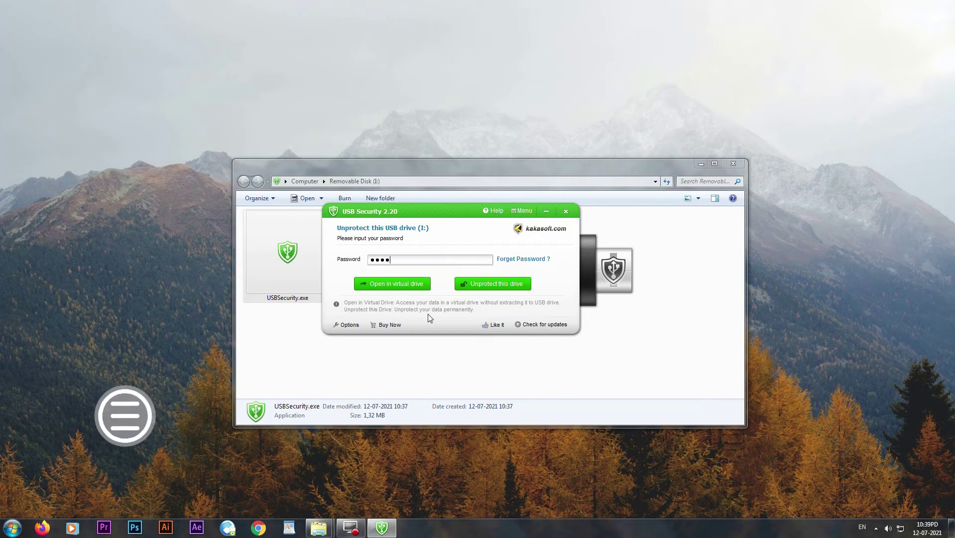
left_click(394, 285)
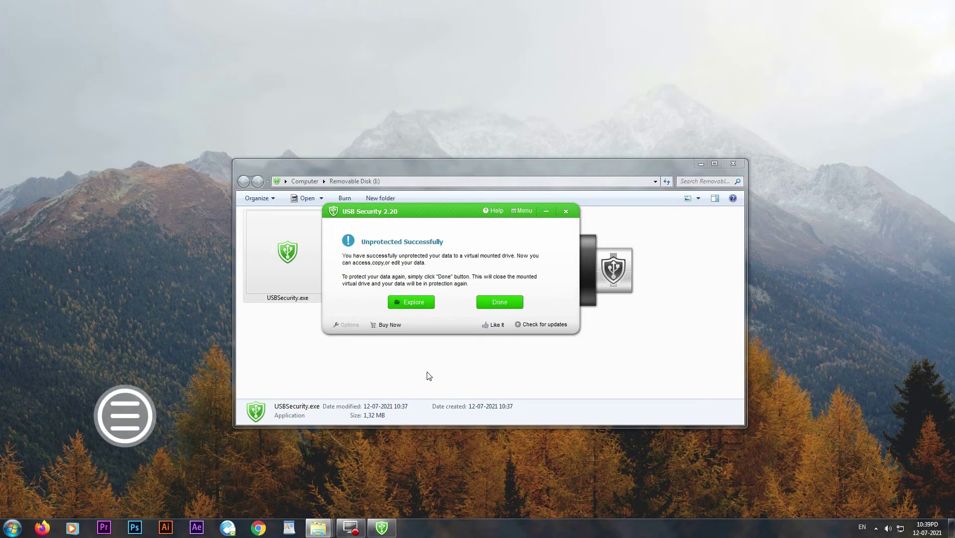
left_click(510, 305)
left_click_drag(542, 9, 554, 230)
left_click_drag(545, 317, 346, 271)
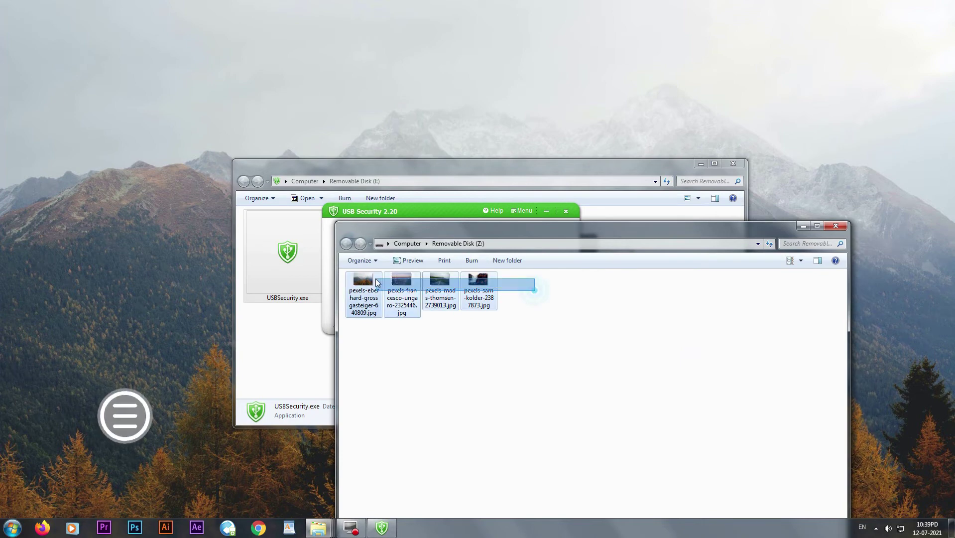
left_click(838, 228)
left_click(495, 307)
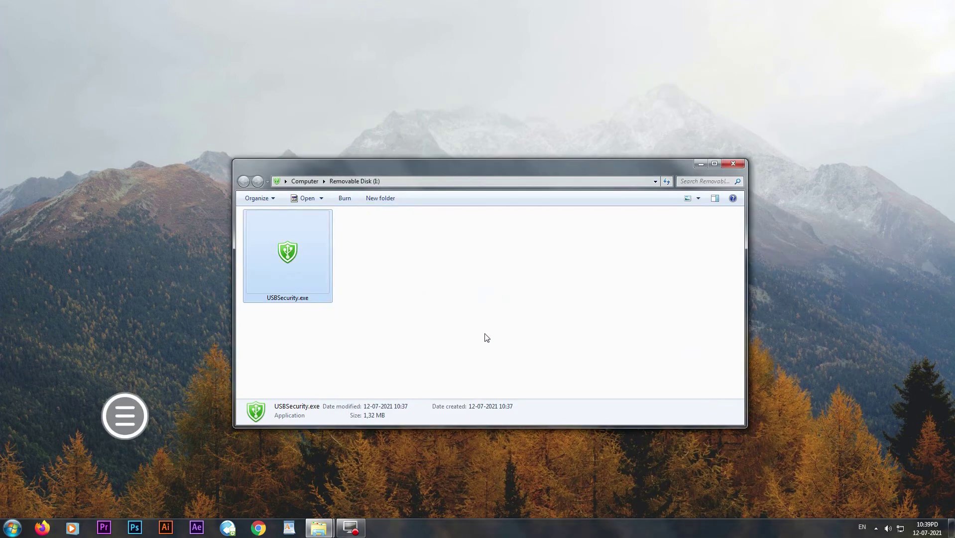
left_click_drag(401, 232, 610, 349)
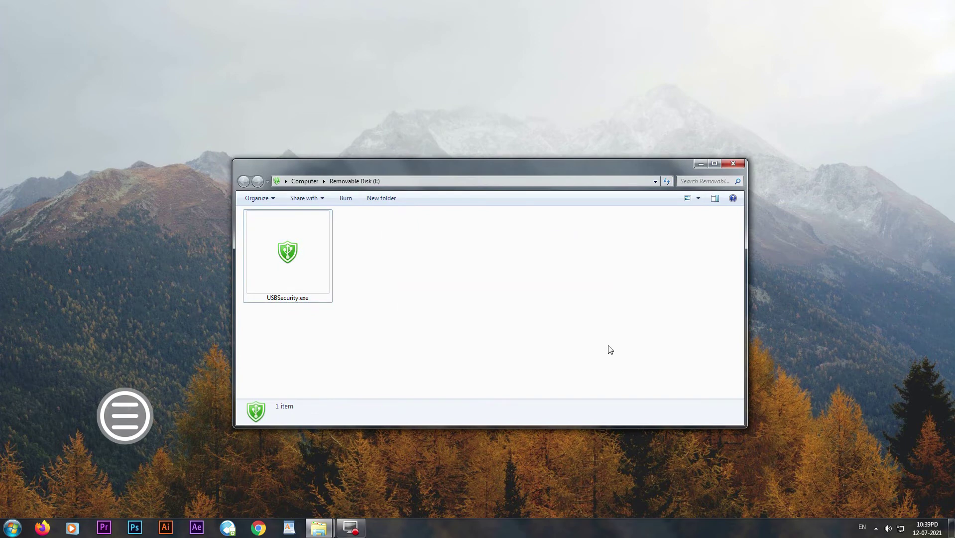
left_click_drag(359, 223, 602, 325)
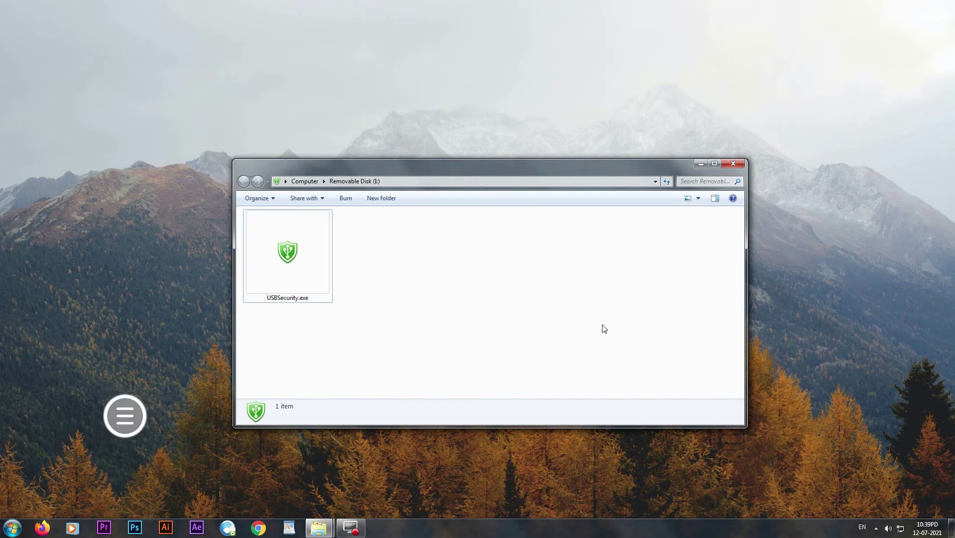
Step: Copy pexels-sam-kolder-2387873.jpg from New folder (3) onto Removable Disk (I:)
left_click(253, 480)
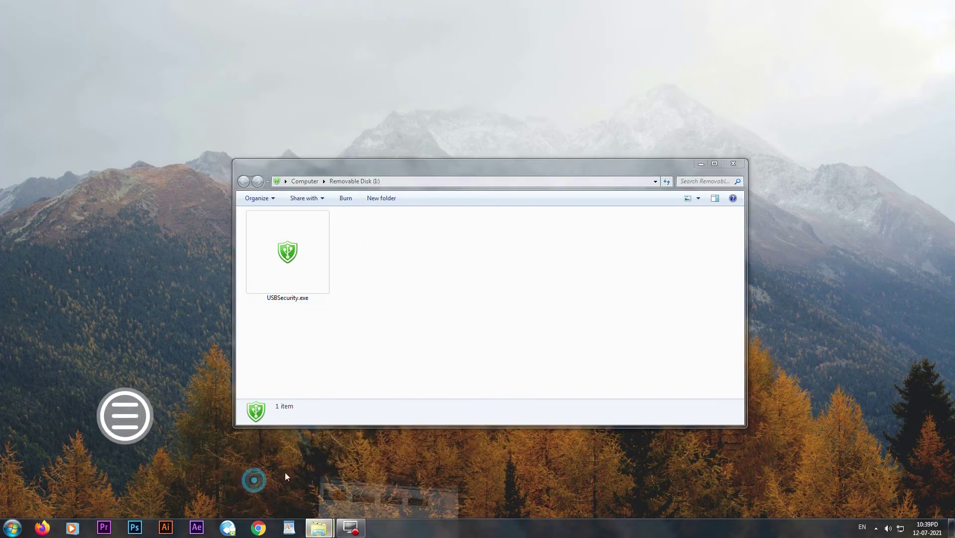
left_click_drag(357, 427, 491, 341)
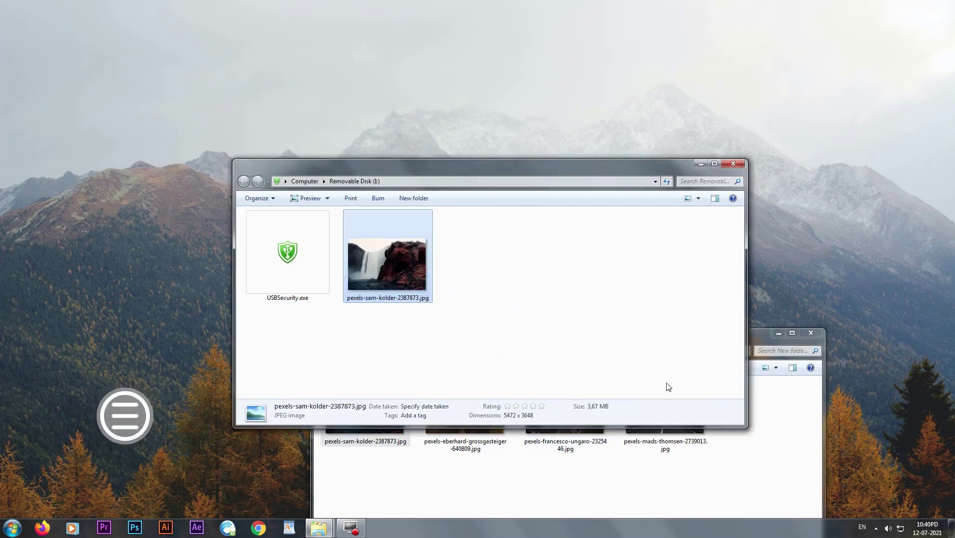
left_click(777, 333)
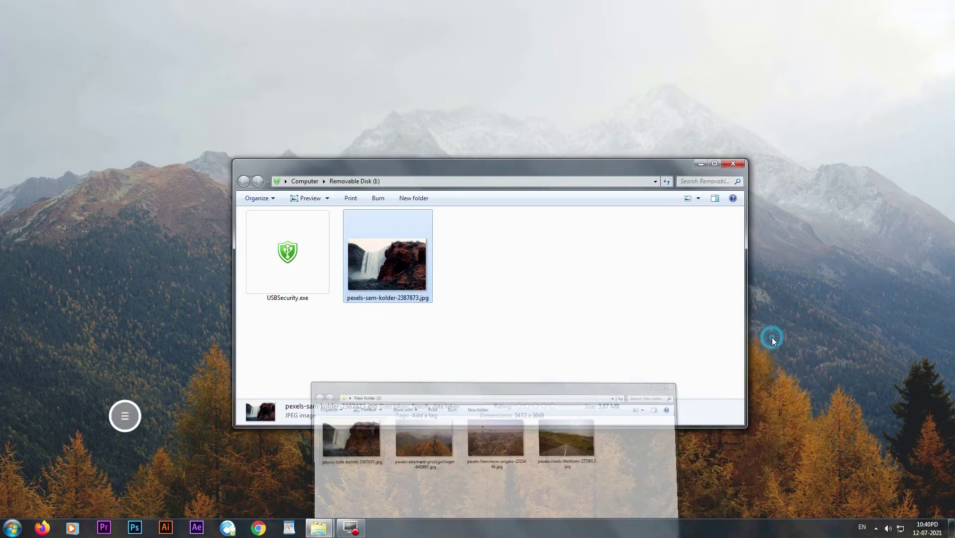
left_click(497, 338)
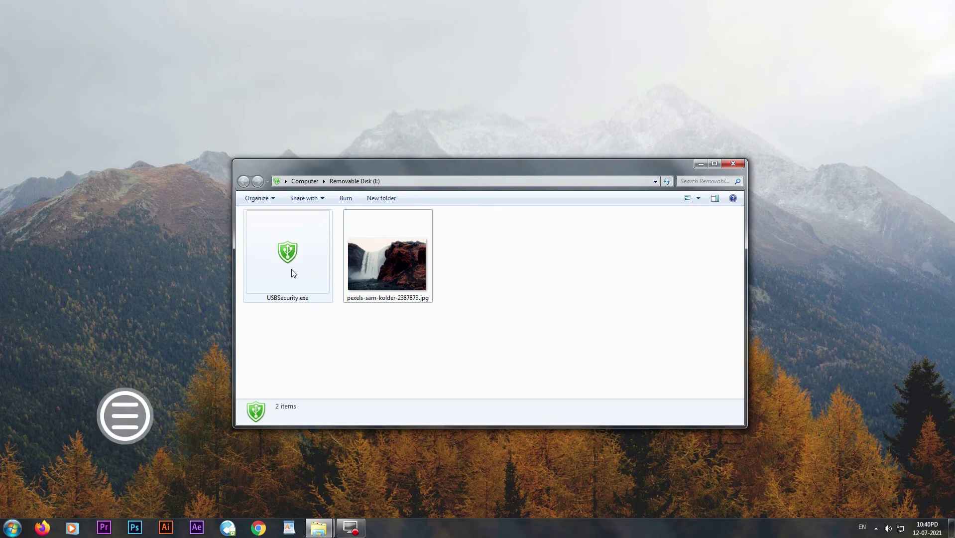
Step: Launch USBSecurity.exe, enter the drive password, and choose Unprotect this drive
double_click(291, 263)
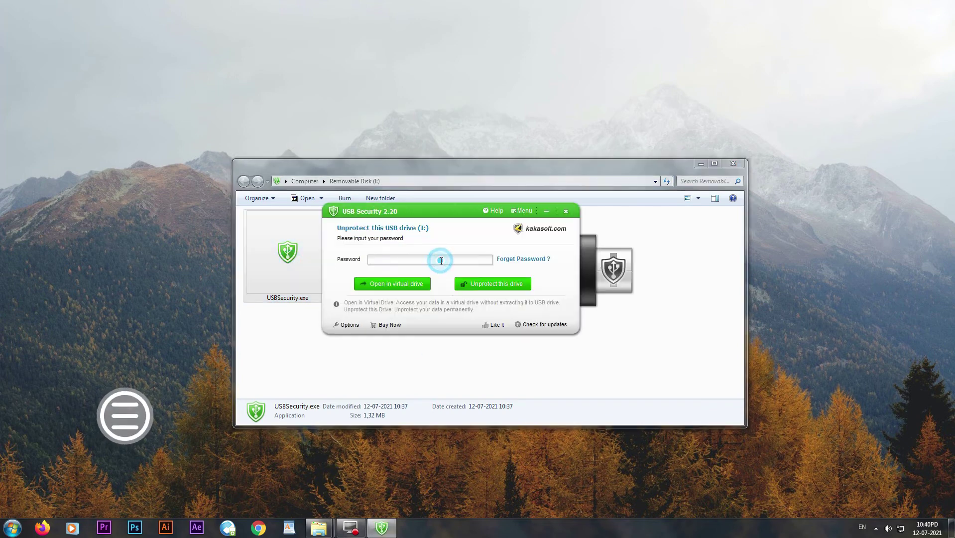
type("123")
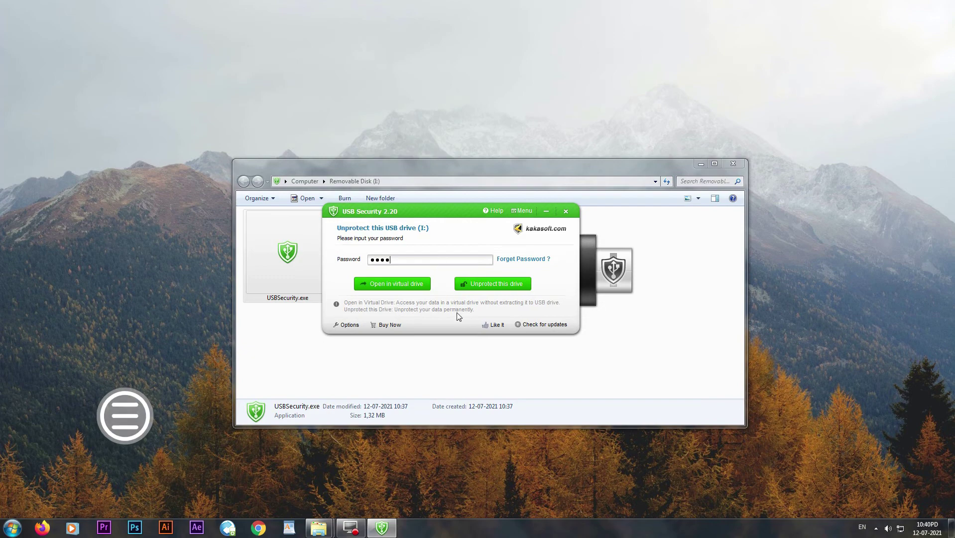
left_click(489, 286)
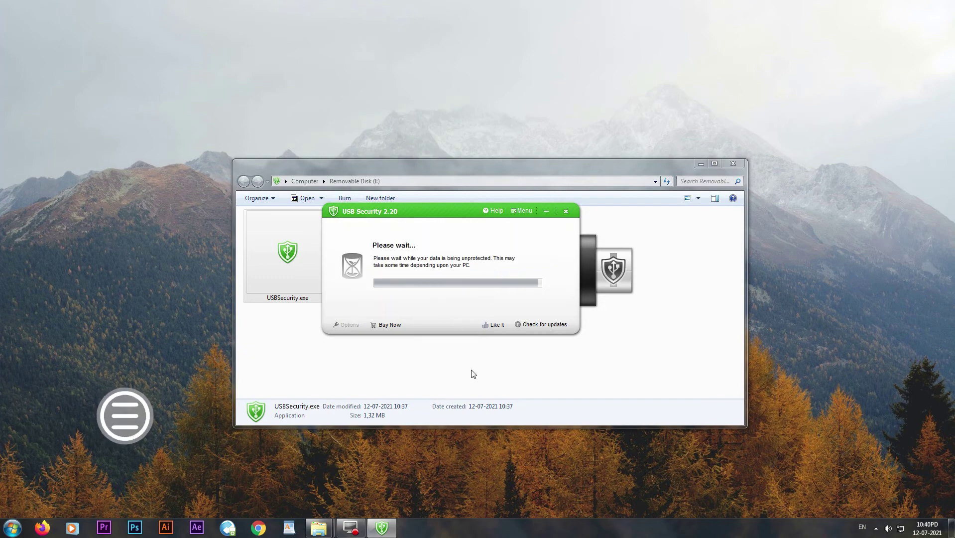
left_click_drag(455, 217, 527, 417)
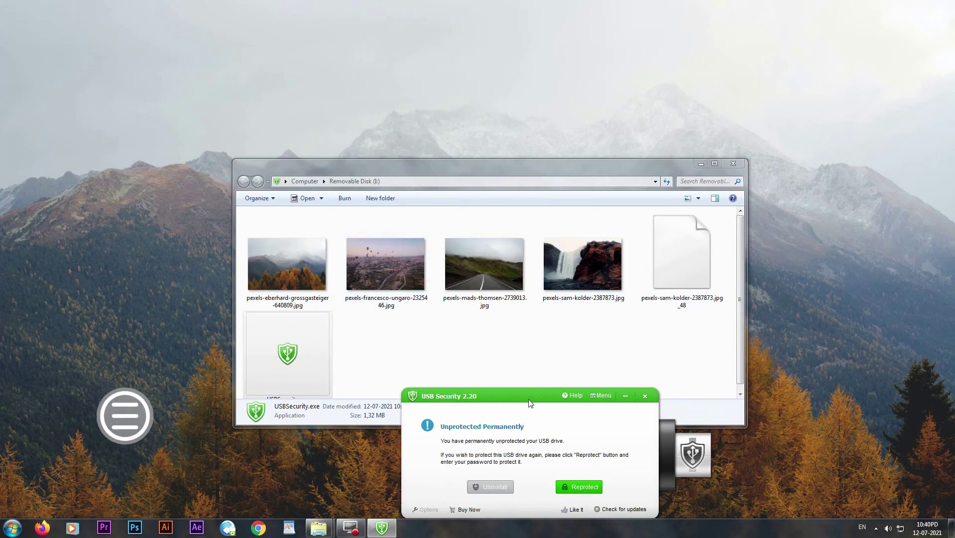
Step: Close USB Security and reposition the Removable Disk (I:) window showing its six items
left_click_drag(530, 403, 516, 322)
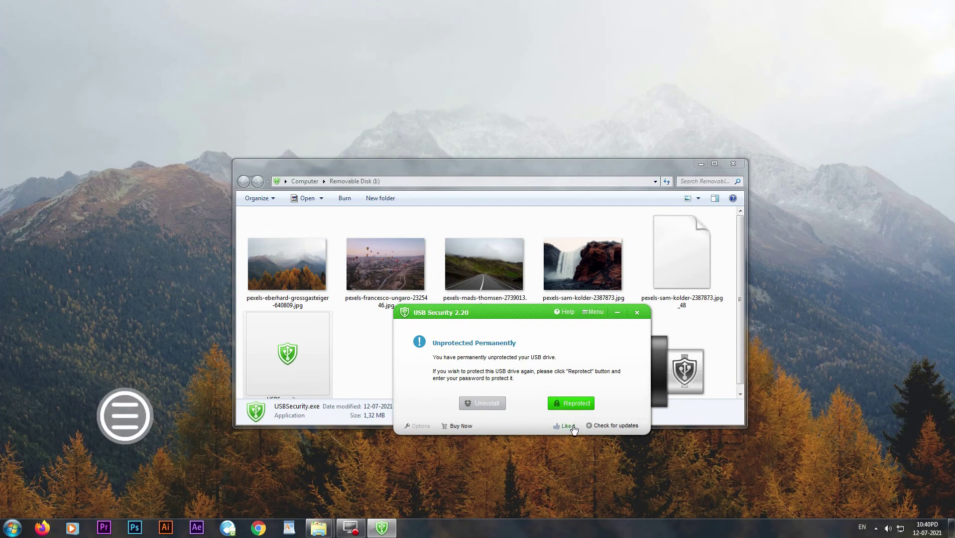
left_click(639, 313)
left_click(560, 355)
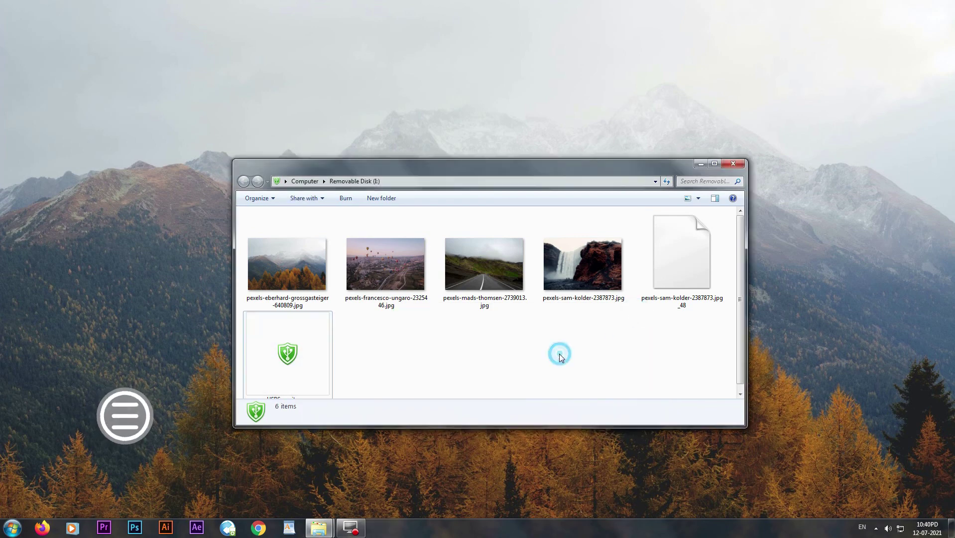
left_click_drag(554, 165, 565, 125)
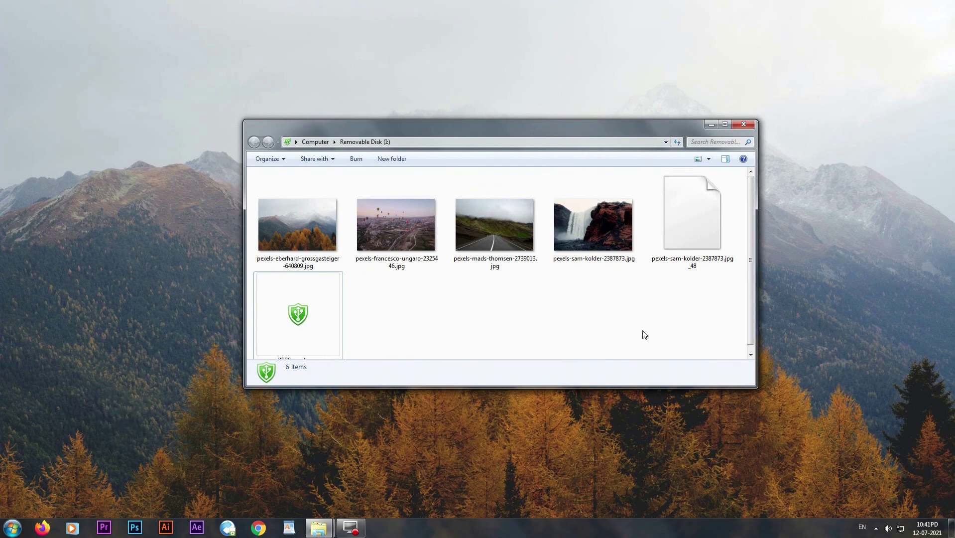
left_click_drag(647, 326, 473, 319)
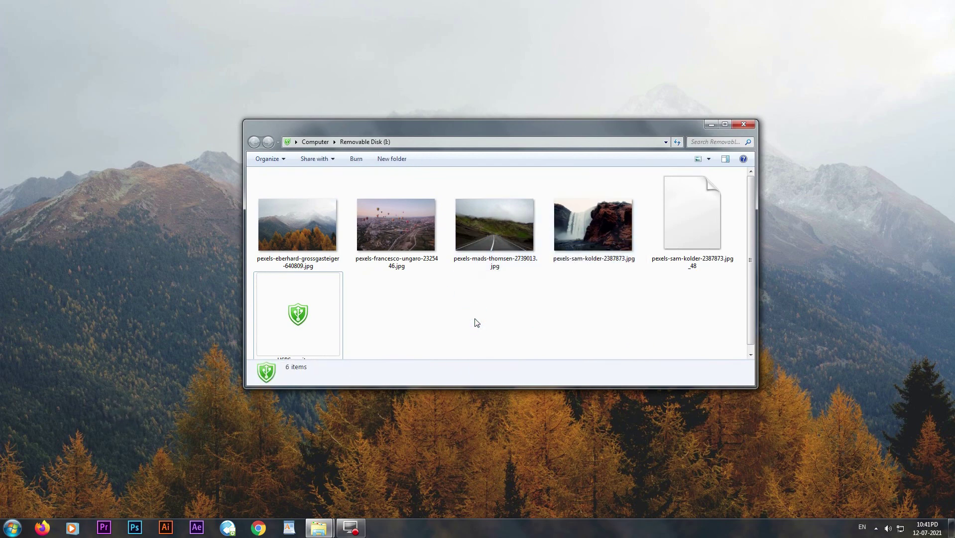